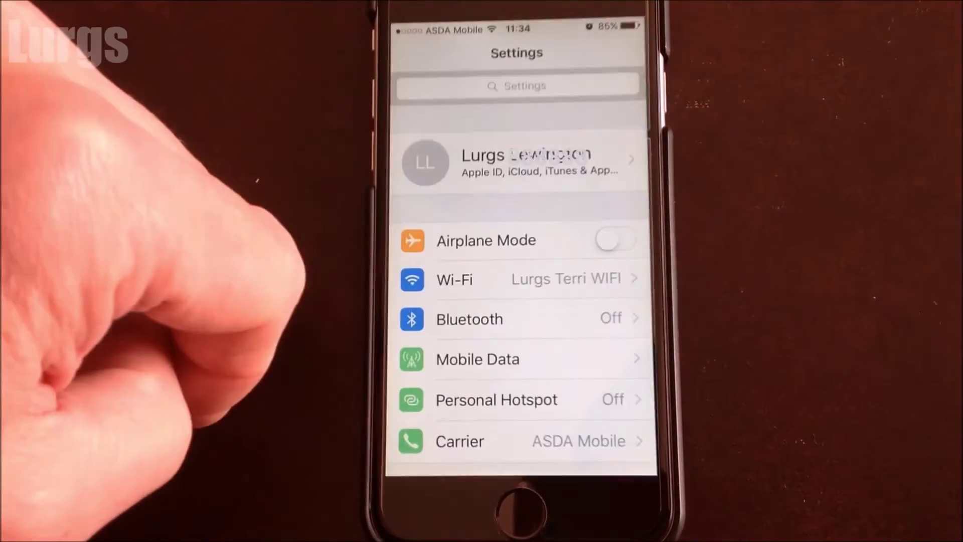
# Step: Switch on Personal Hotspot from the iPhone's Settings page
pyautogui.click(431, 400)
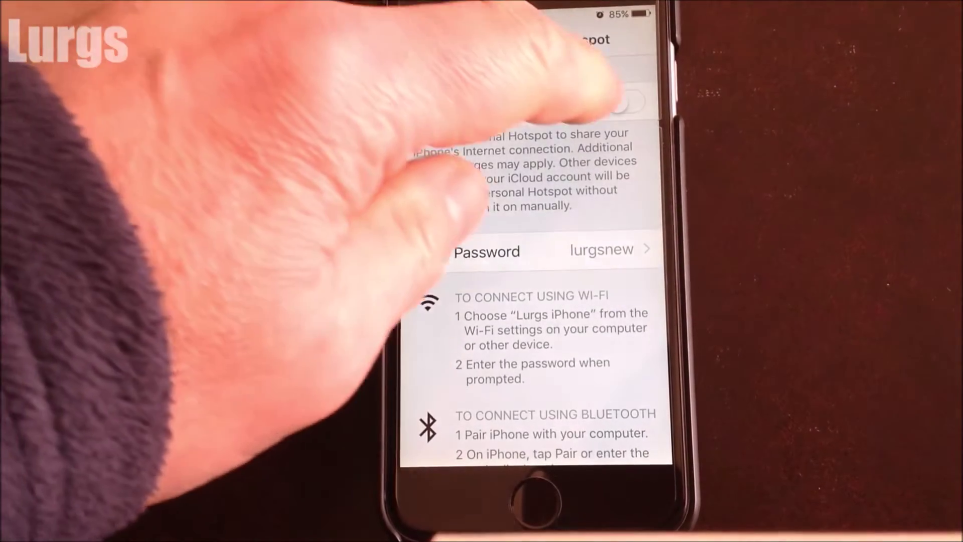
pyautogui.click(622, 102)
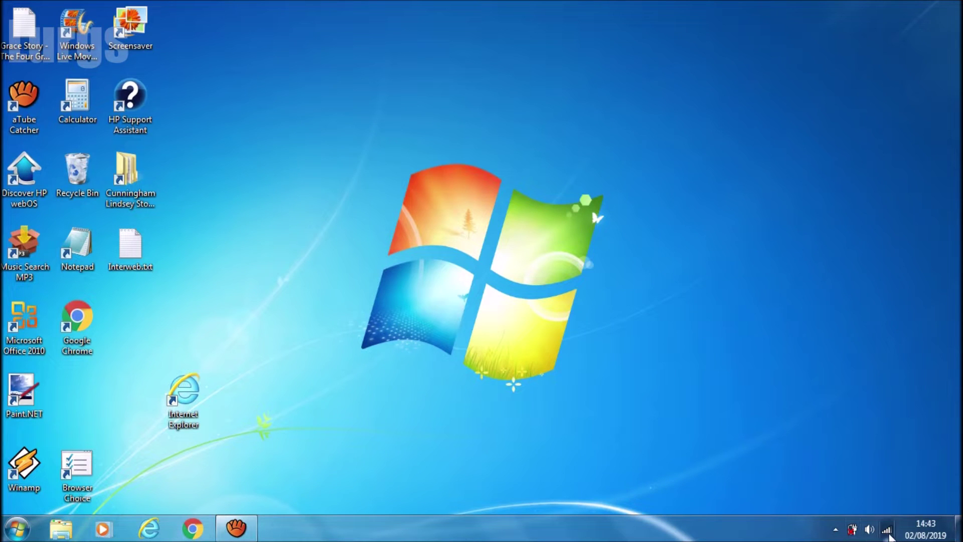
# Step: Try joining the Lurgs iPhone network with its masked security key, ending in limited connectivity
pyautogui.click(887, 529)
pyautogui.click(812, 364)
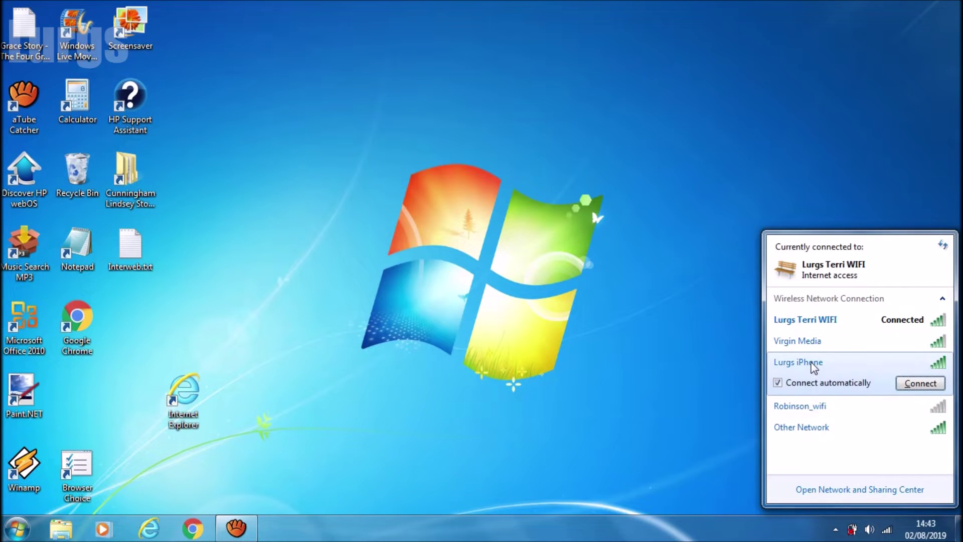
pyautogui.click(919, 384)
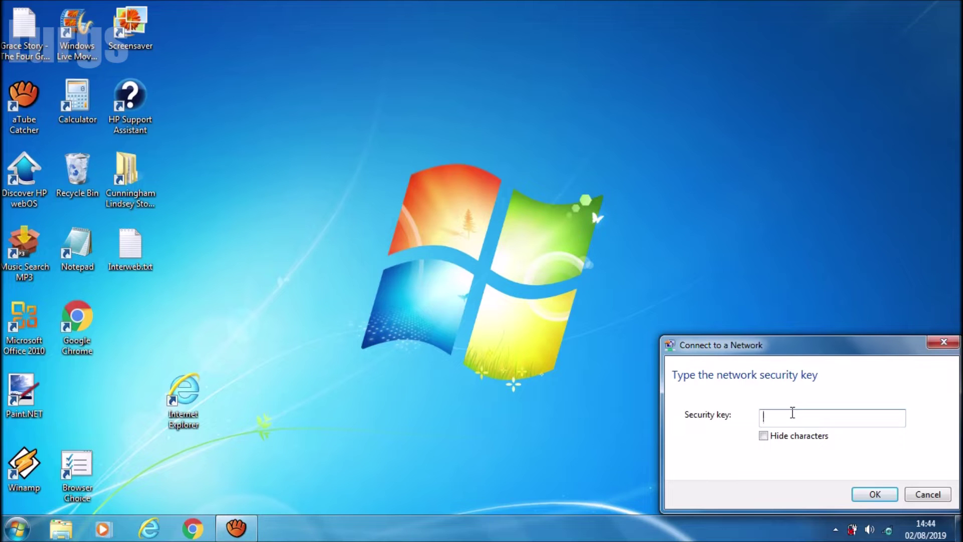
pyautogui.click(763, 435)
pyautogui.click(785, 423)
pyautogui.write('••••••••')
pyautogui.click(874, 493)
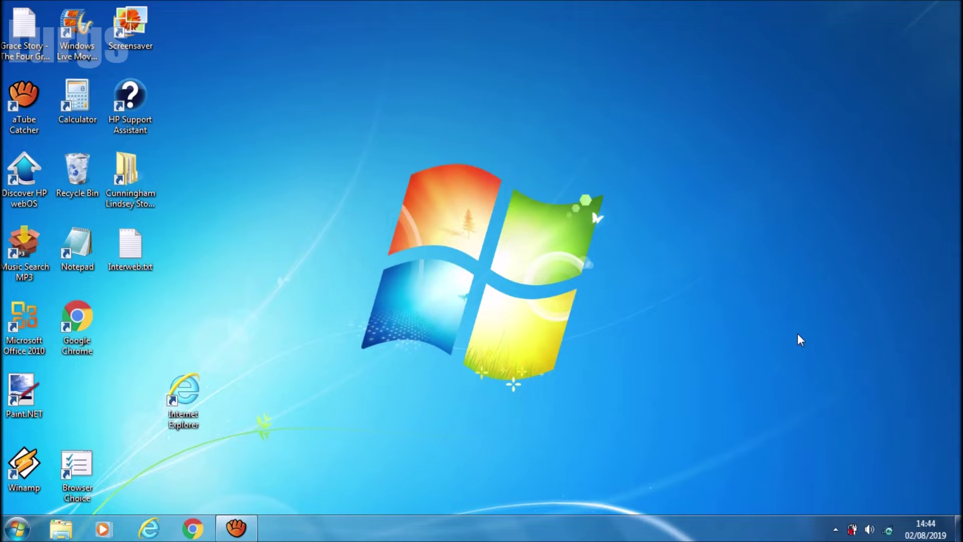
pyautogui.moveTo(888, 533)
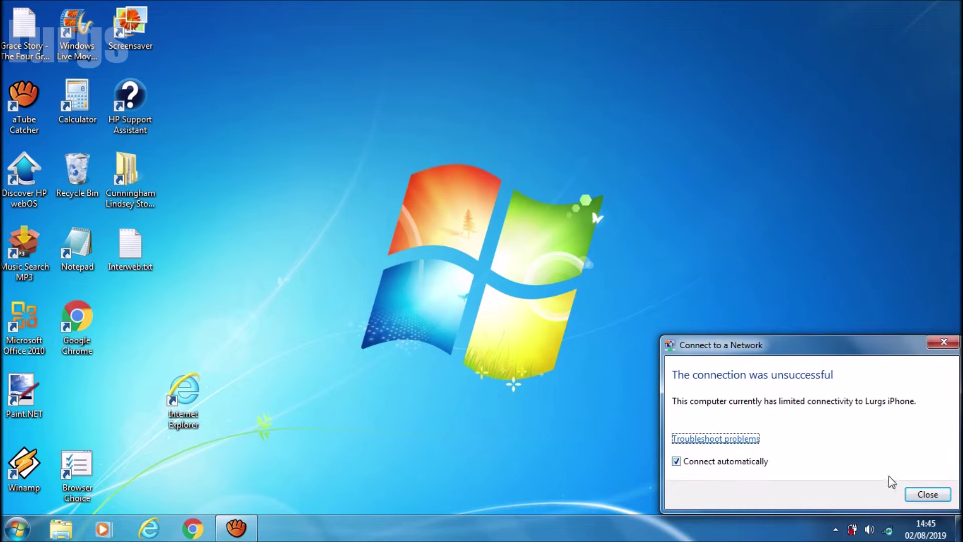
# Step: Close the unsuccessful-connection message and bring up the Network and Sharing Center
pyautogui.click(926, 494)
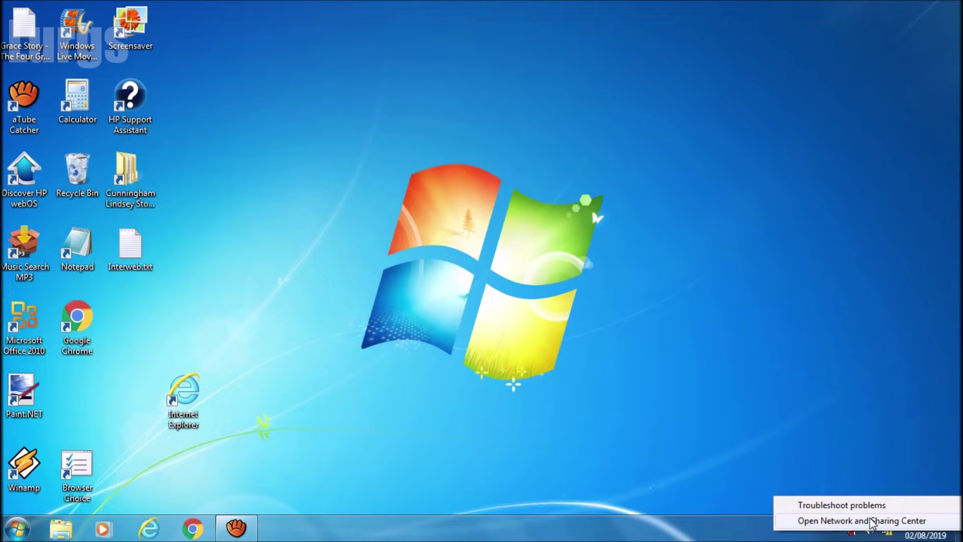
pyautogui.click(871, 522)
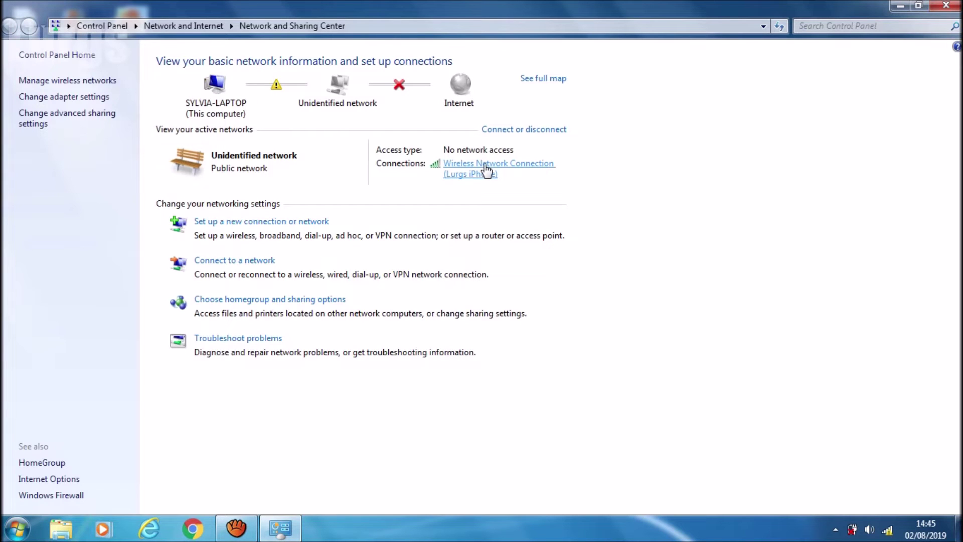
# Step: Show the Security tab of the Lurgs iPhone wireless properties (WPA2-Personal, AES)
pyautogui.click(485, 171)
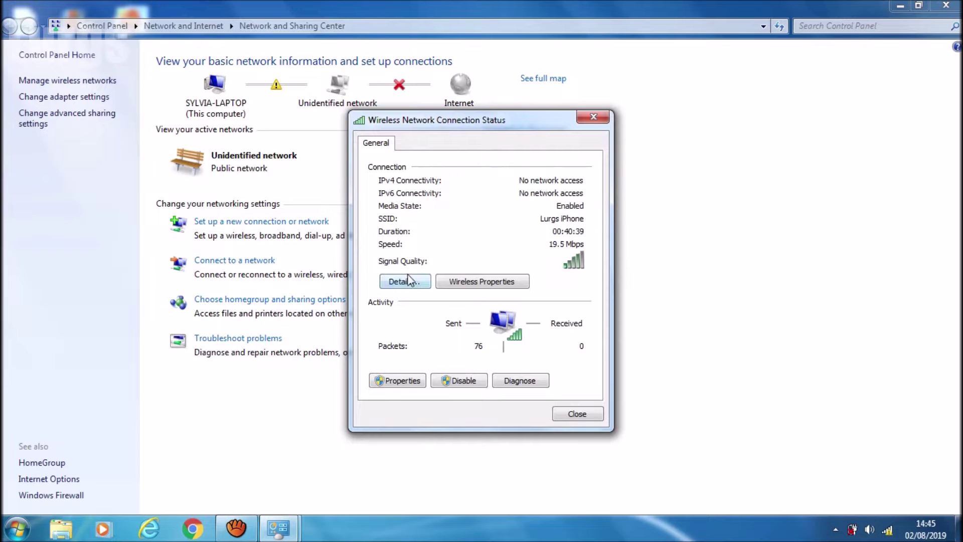
pyautogui.click(466, 281)
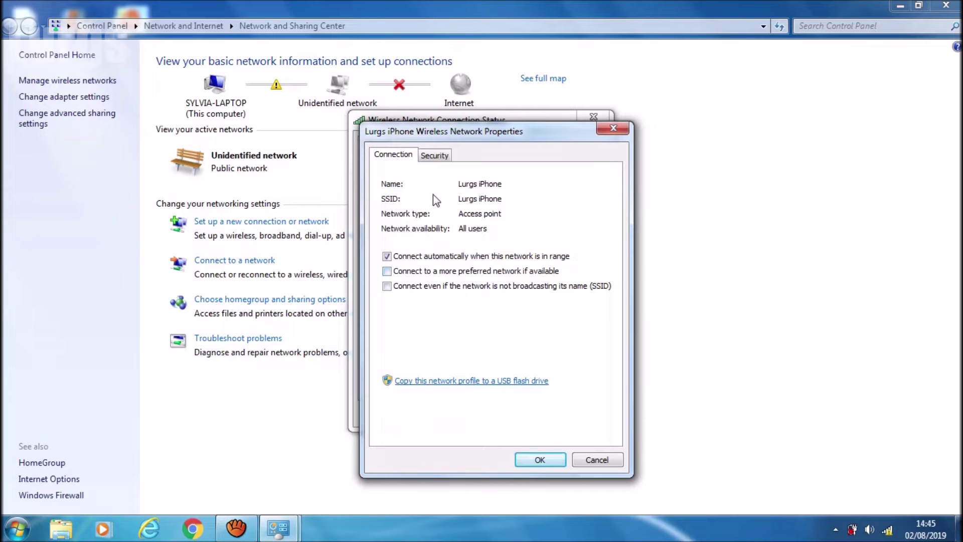
pyautogui.click(433, 156)
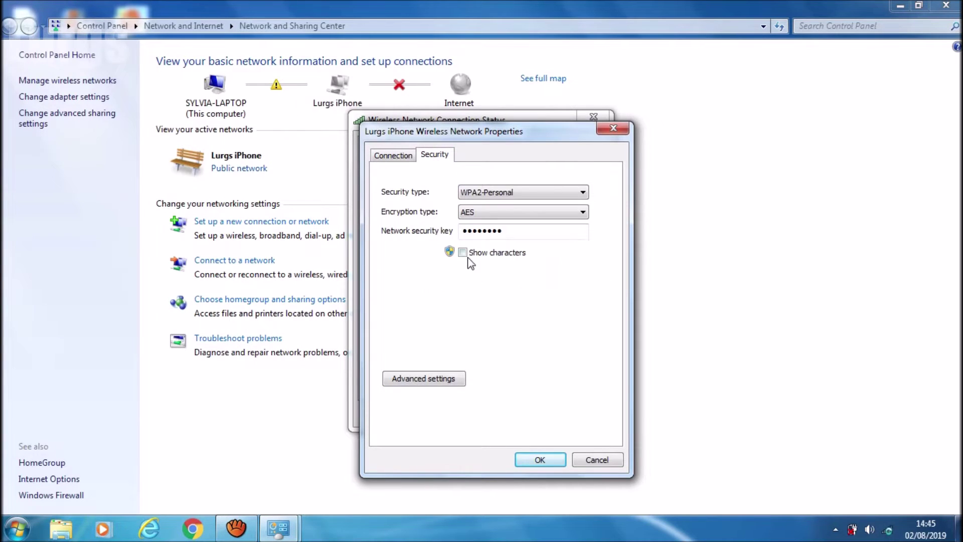
# Step: Set Lurgs iPhone's security type to No authentication (Open) and encryption type to None
pyautogui.click(583, 193)
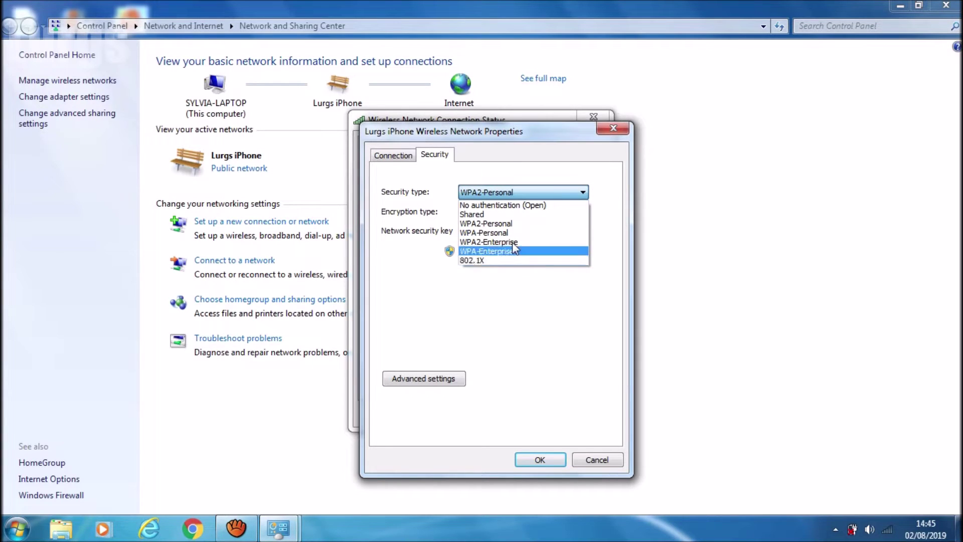
pyautogui.click(507, 206)
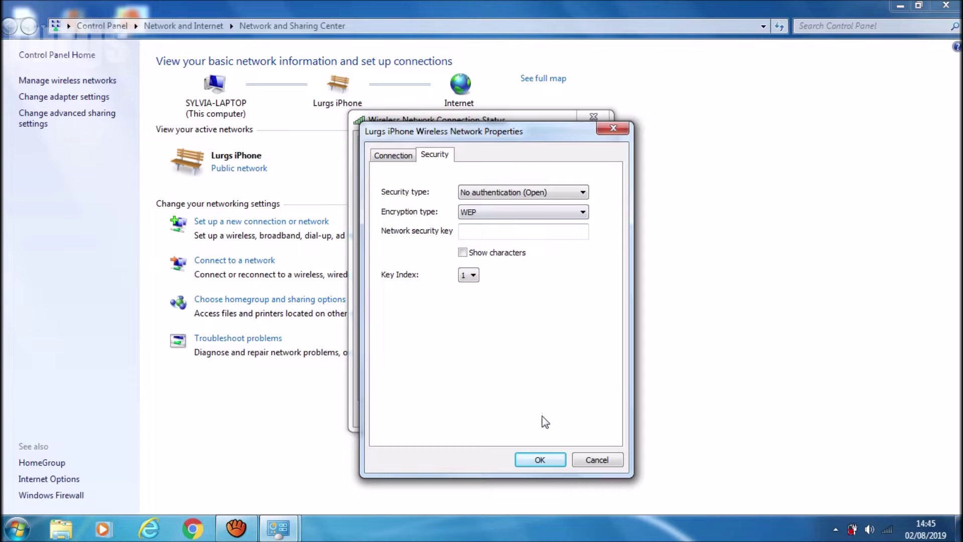
pyautogui.click(582, 192)
pyautogui.click(583, 201)
pyautogui.click(582, 194)
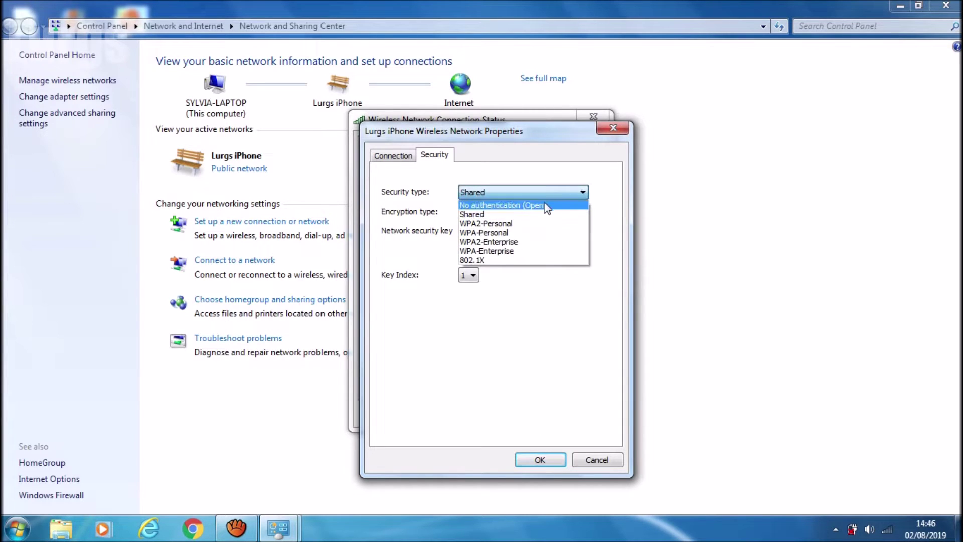
pyautogui.click(546, 205)
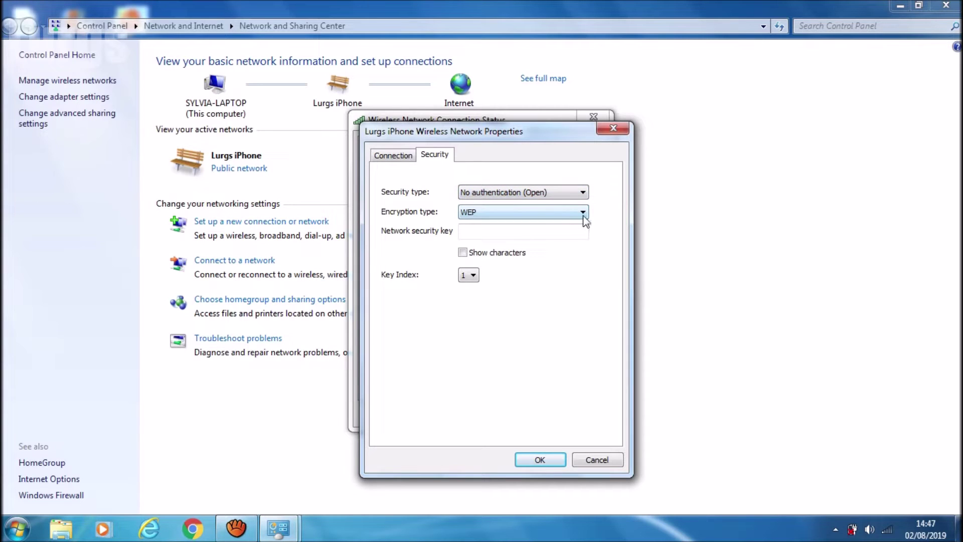
pyautogui.click(584, 213)
pyautogui.click(550, 226)
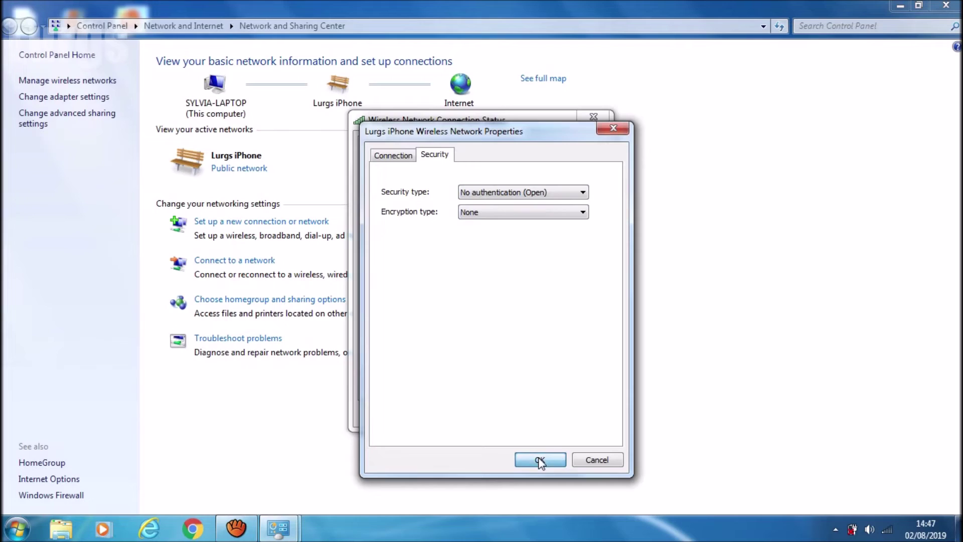
# Step: Confirm the open, unencrypted security settings for Lurgs iPhone with OK
pyautogui.click(538, 457)
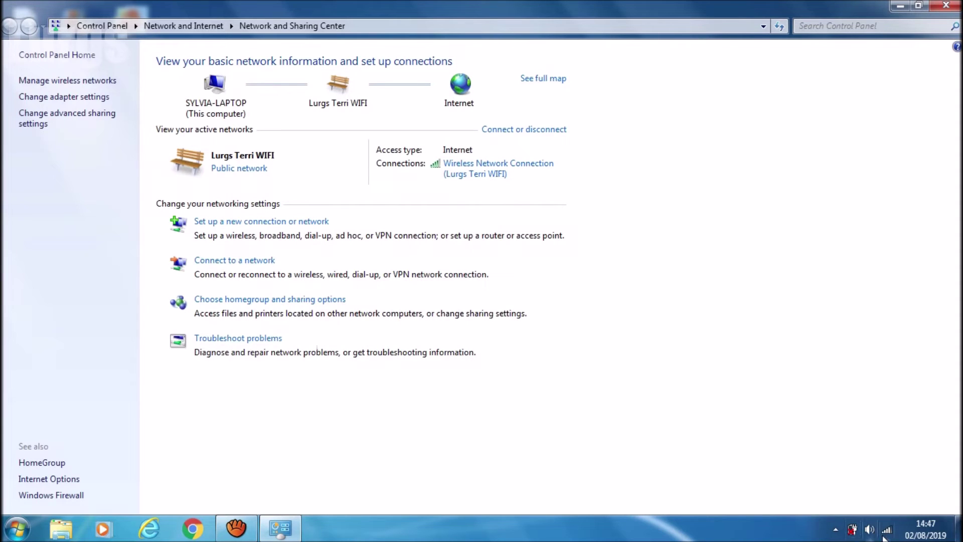
# Step: Reconnect the laptop to Lurgs iPhone with its masked security key, gaining Internet access
pyautogui.moveTo(889, 535)
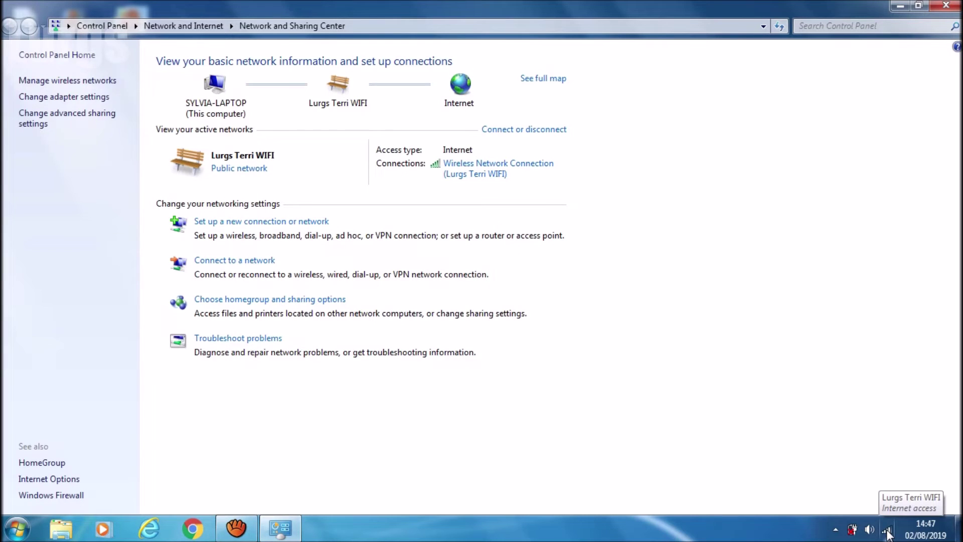
pyautogui.click(889, 533)
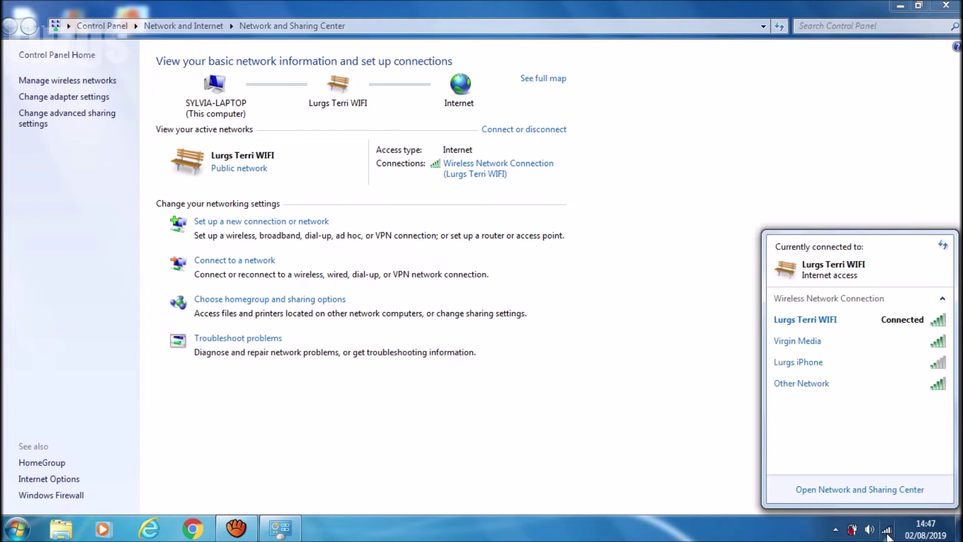
pyautogui.click(821, 365)
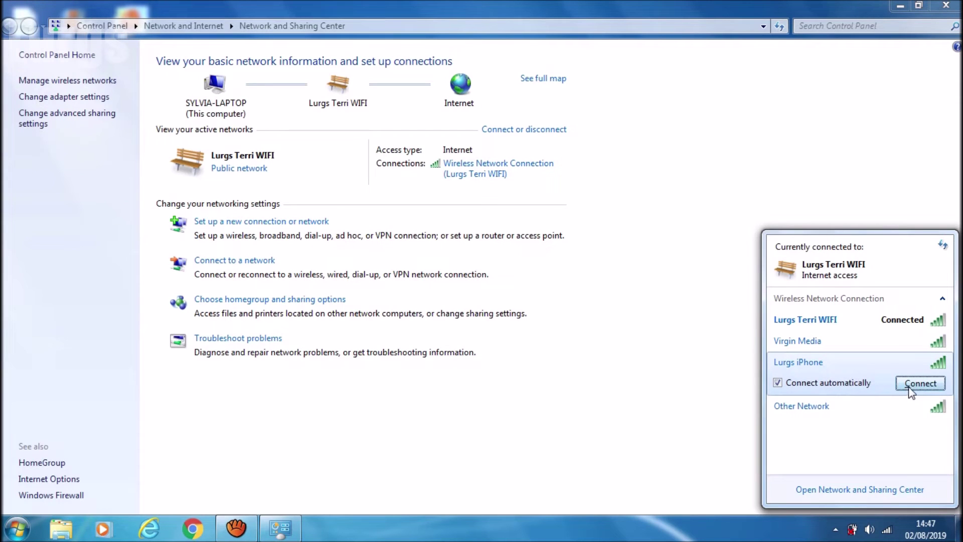
pyautogui.click(915, 384)
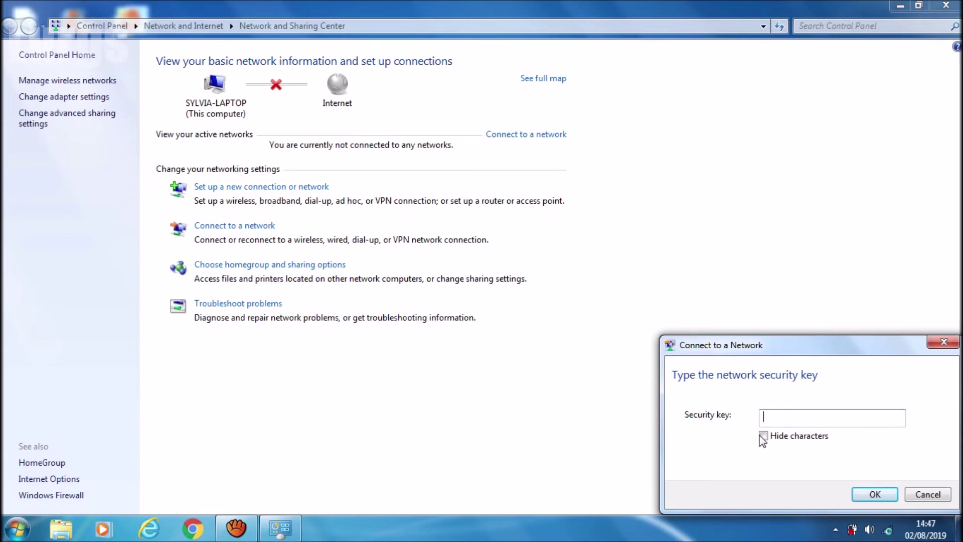
pyautogui.click(762, 436)
pyautogui.click(778, 419)
pyautogui.write('••••••••')
pyautogui.click(874, 495)
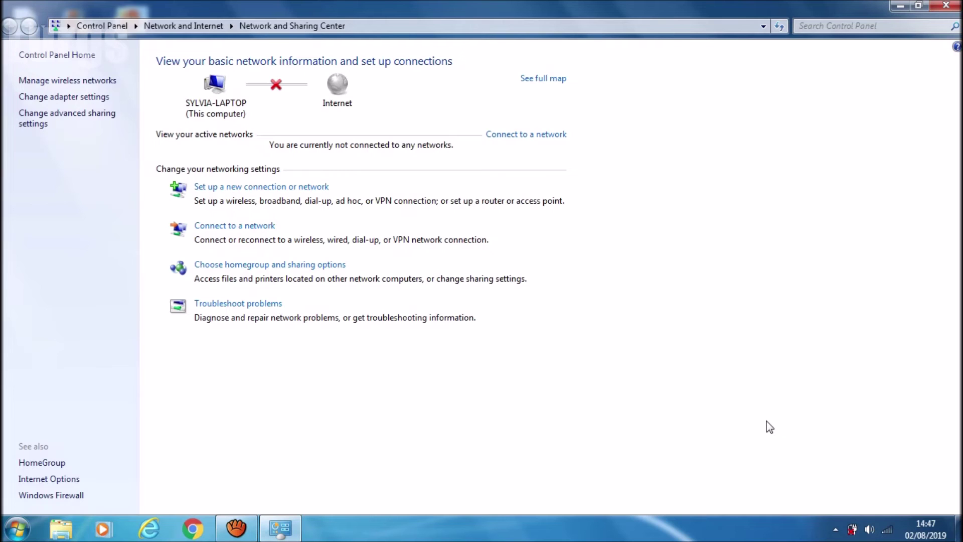
# Step: Check the tray wireless list showing Lurgs iPhone 2 connected with Internet access
pyautogui.click(886, 532)
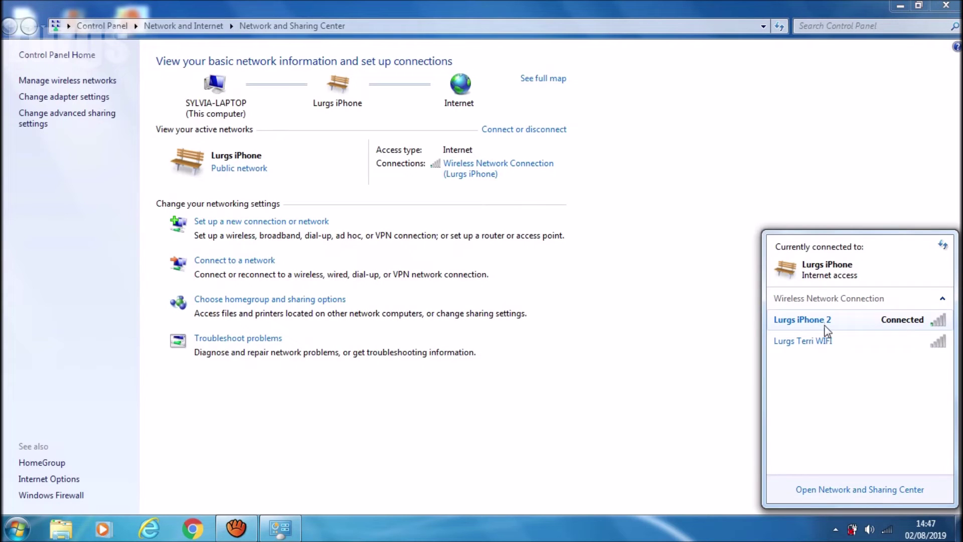
pyautogui.moveTo(908, 323)
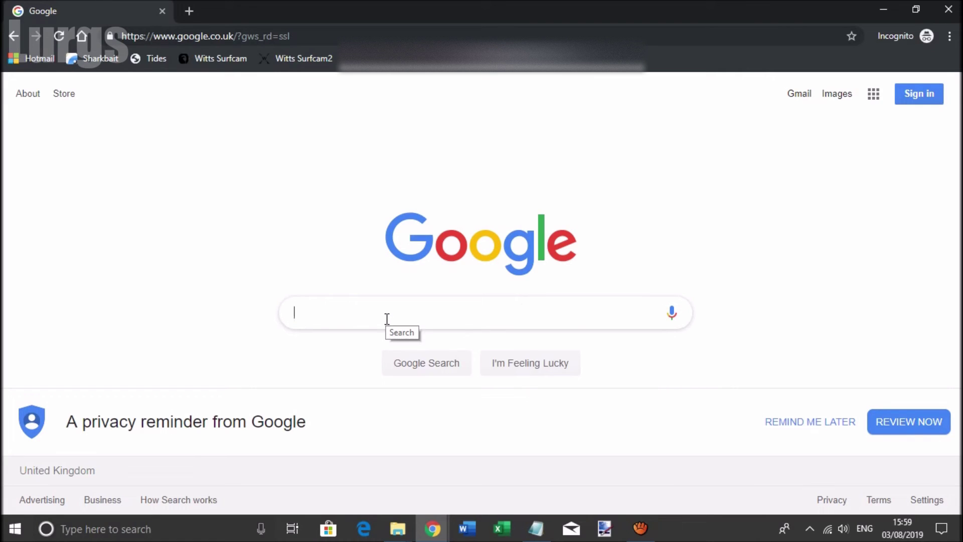
# Step: Search Google for 'Lurgs' and open the Lurgs YouTube channel result
pyautogui.write('Lurgs')
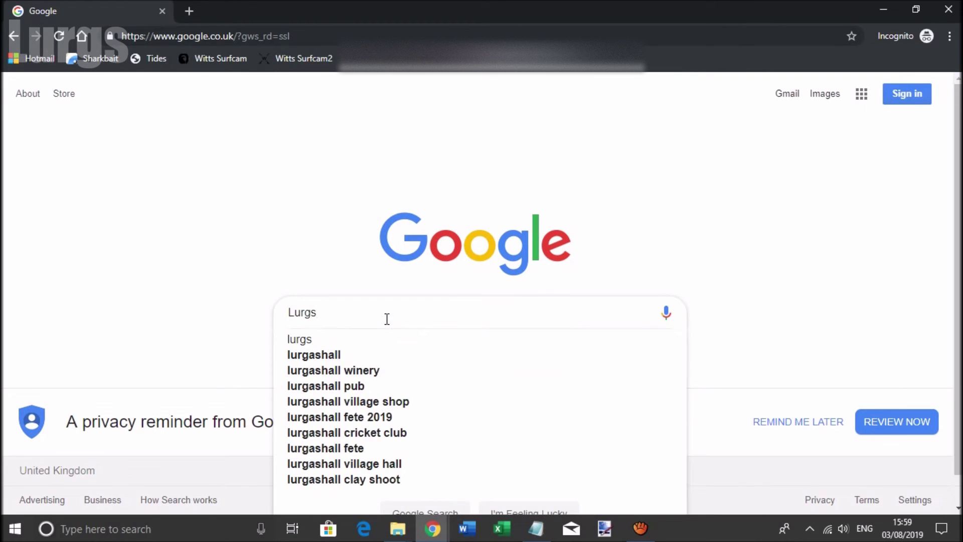
pyautogui.press('Return')
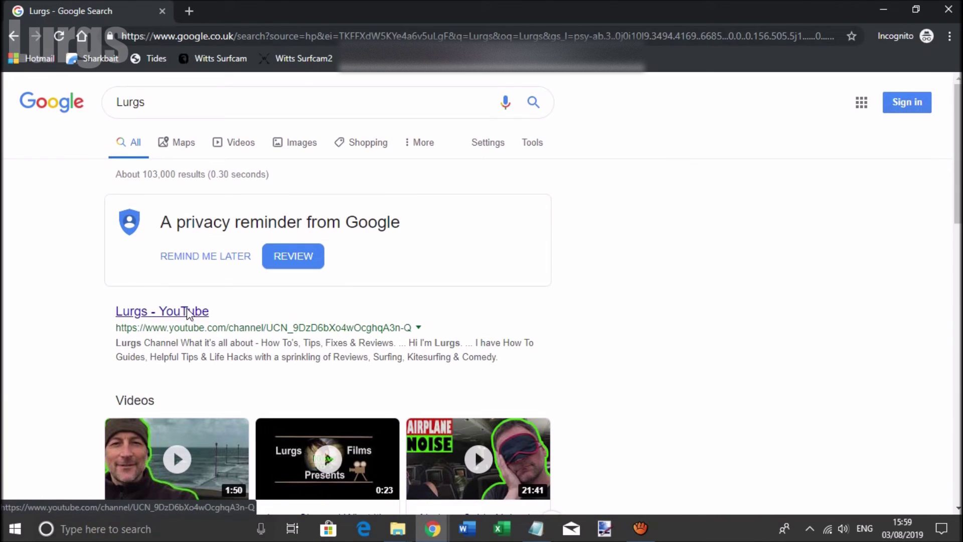
pyautogui.click(188, 315)
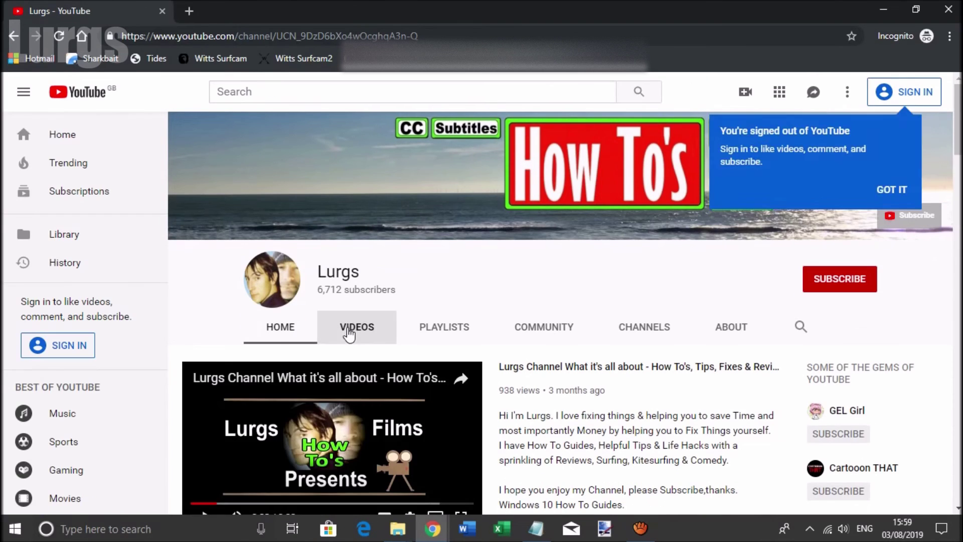
# Step: Open the Lurgs channel's Videos tab and scroll down through its uploads
pyautogui.click(350, 330)
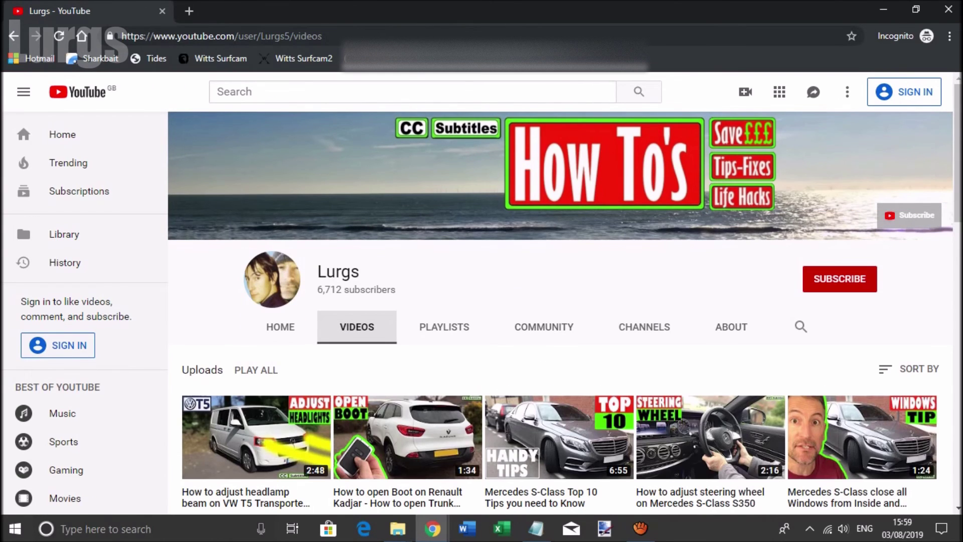
pyautogui.scroll(-2, 515, 292)
pyautogui.scroll(-6, 560, 301)
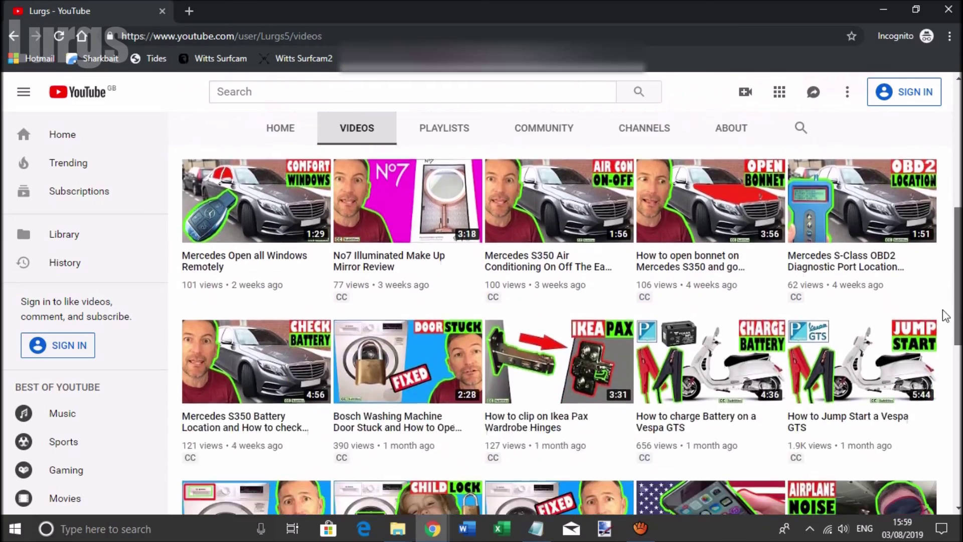